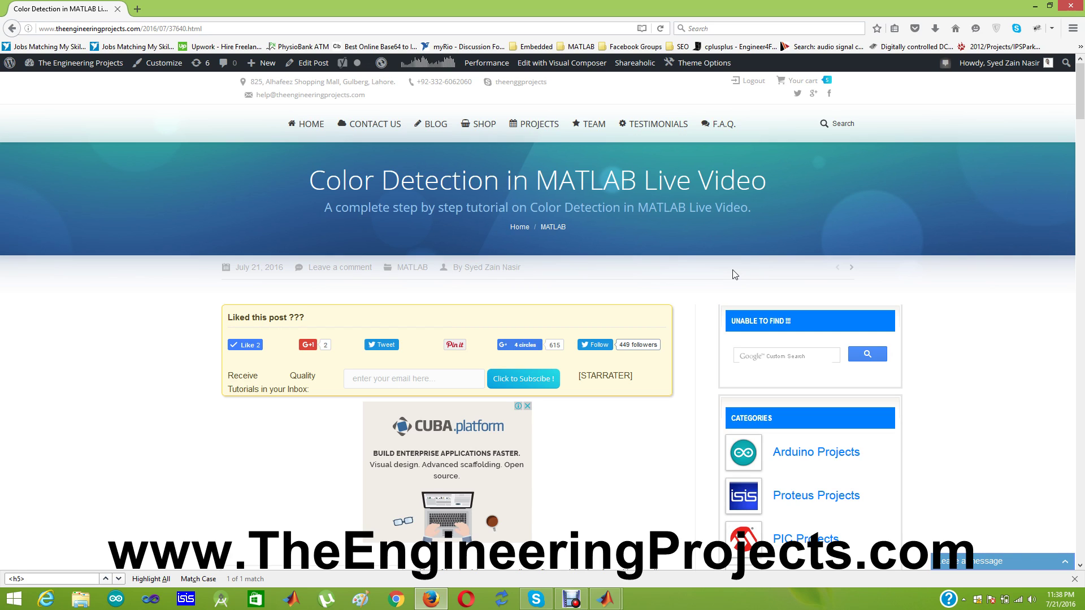
{"action": "scroll", "coordinate": [734, 274], "scroll_direction": "down", "scroll_amount": 3}
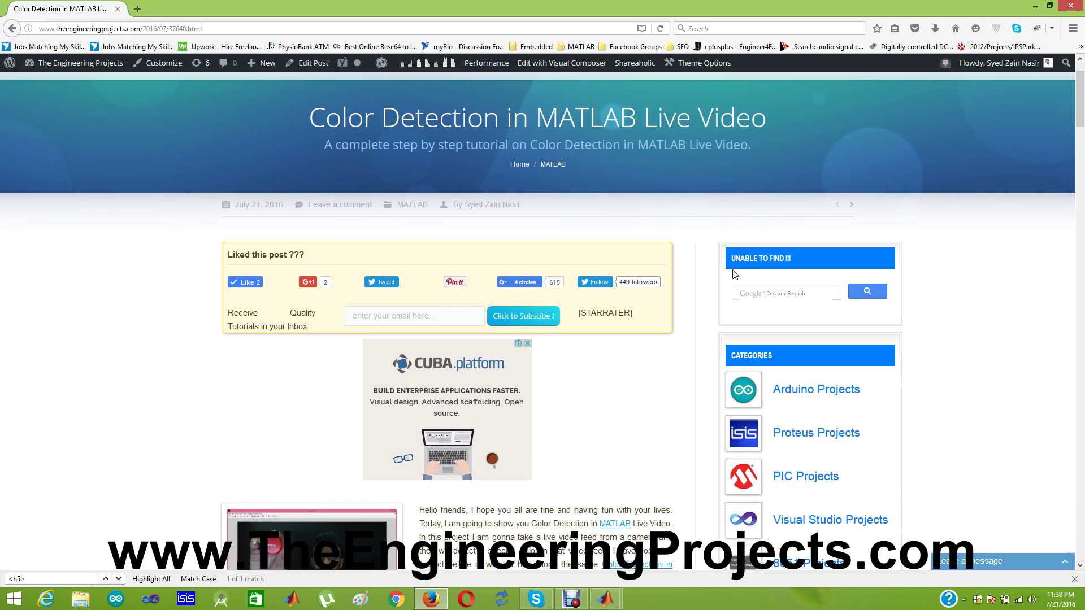
{"action": "scroll", "coordinate": [734, 274], "scroll_direction": "down", "scroll_amount": 3}
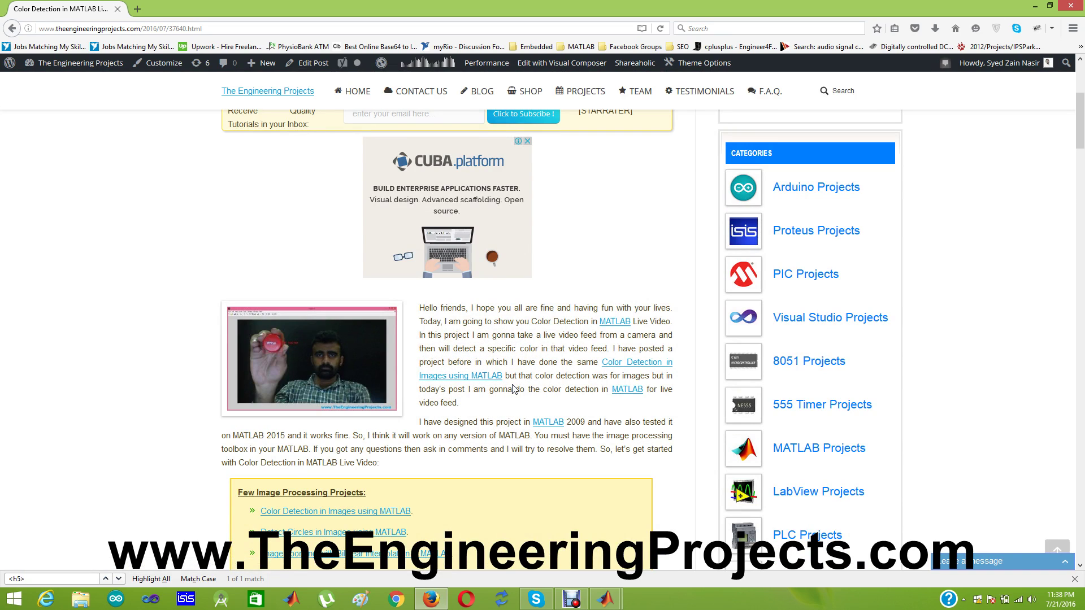
{"action": "scroll", "coordinate": [515, 390], "scroll_direction": "up", "scroll_amount": 3}
{"action": "scroll", "coordinate": [515, 339], "scroll_direction": "up", "scroll_amount": 3}
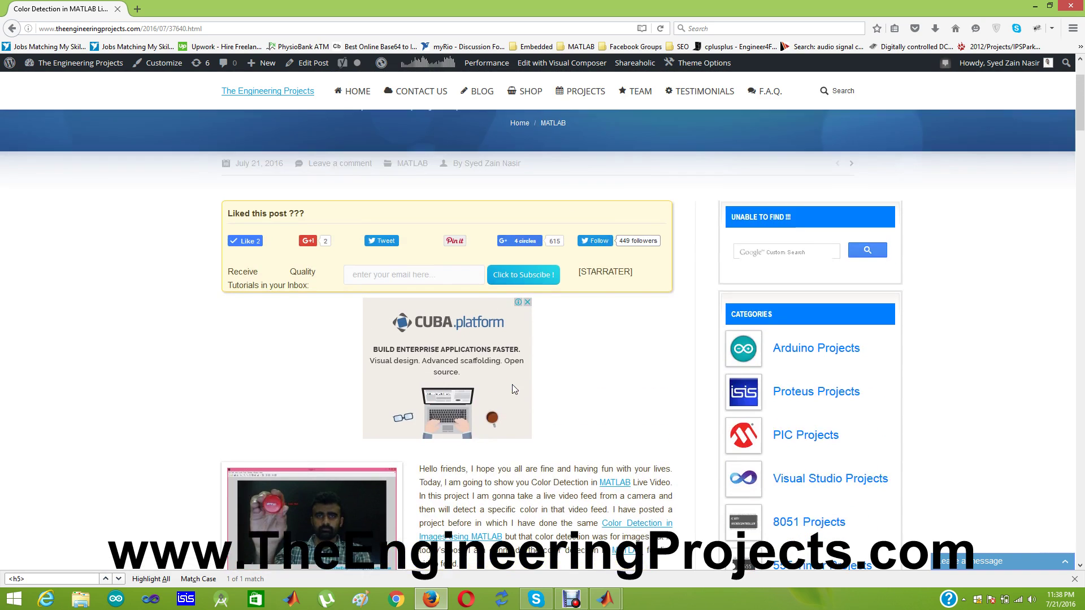
{"action": "scroll", "coordinate": [466, 254], "scroll_direction": "up", "scroll_amount": 3}
{"action": "scroll", "coordinate": [424, 195], "scroll_direction": "up", "scroll_amount": 2}
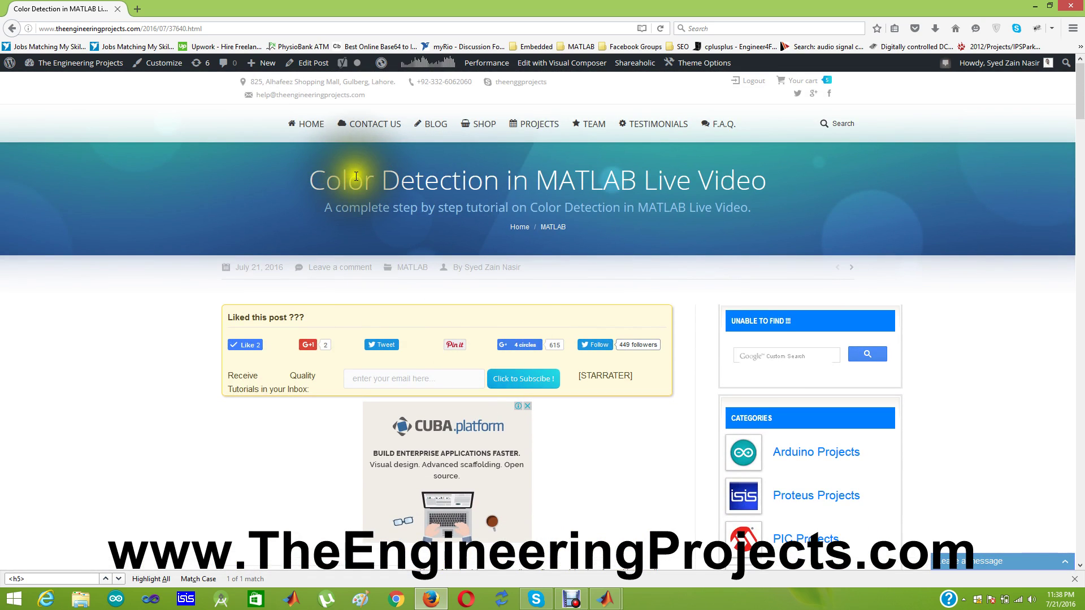
{"action": "scroll", "coordinate": [339, 201], "scroll_direction": "down", "scroll_amount": 2}
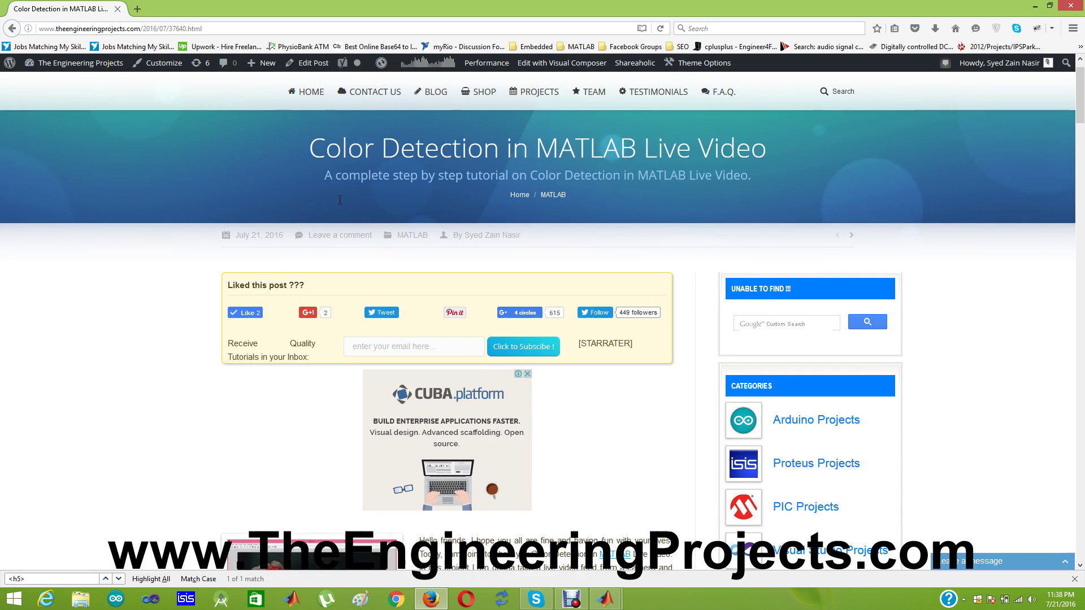
{"action": "scroll", "coordinate": [339, 201], "scroll_direction": "down", "scroll_amount": 2}
{"action": "scroll", "coordinate": [339, 201], "scroll_direction": "down", "scroll_amount": 1}
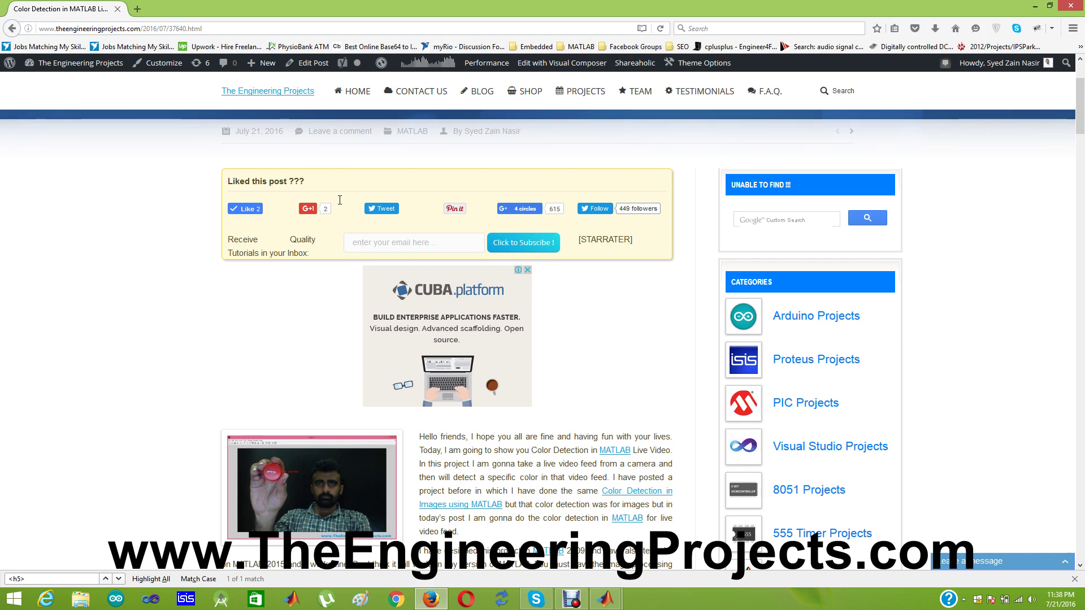
{"action": "scroll", "coordinate": [340, 200], "scroll_direction": "down", "scroll_amount": 3}
{"action": "scroll", "coordinate": [340, 200], "scroll_direction": "down", "scroll_amount": 3}
{"action": "scroll", "coordinate": [339, 200], "scroll_direction": "down", "scroll_amount": 2}
{"action": "scroll", "coordinate": [339, 201], "scroll_direction": "down", "scroll_amount": 2}
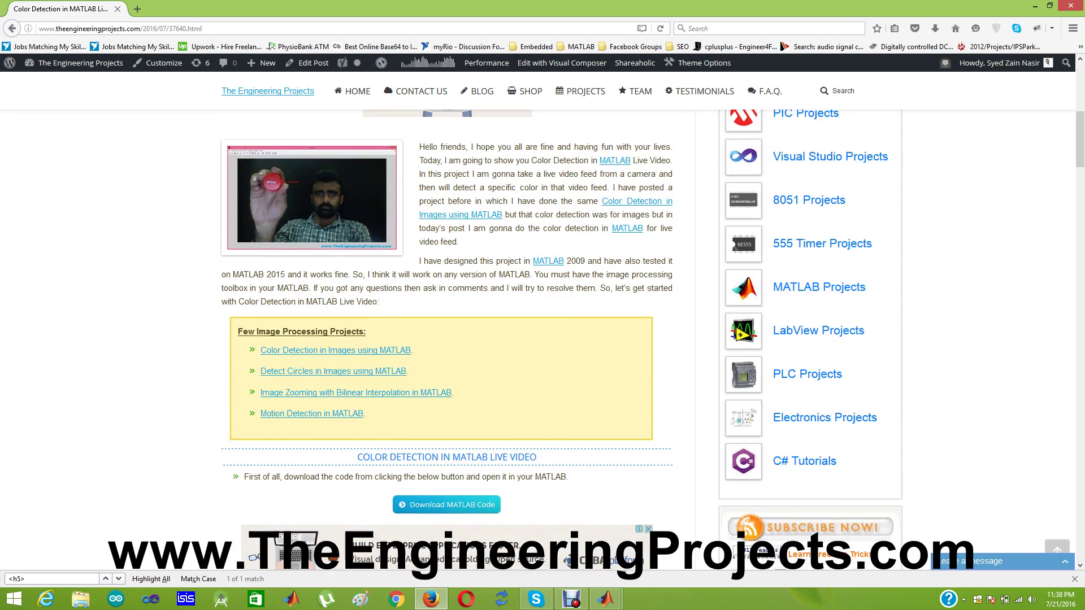
{"action": "scroll", "coordinate": [339, 200], "scroll_direction": "down", "scroll_amount": 1}
{"action": "scroll", "coordinate": [364, 221], "scroll_direction": "down", "scroll_amount": 1}
{"action": "scroll", "coordinate": [391, 244], "scroll_direction": "down", "scroll_amount": 1}
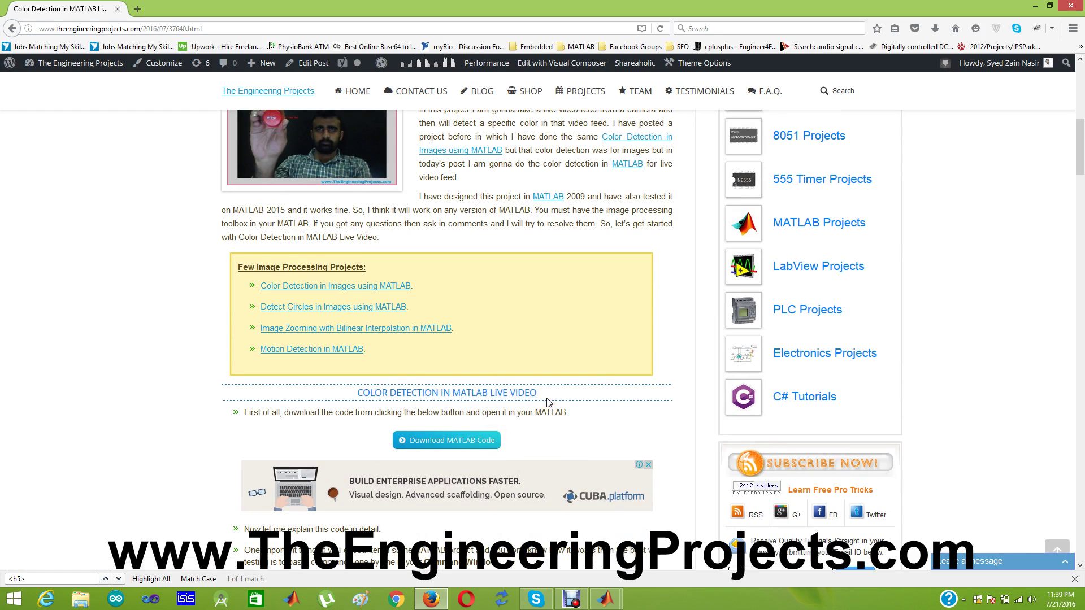
{"action": "scroll", "coordinate": [547, 401], "scroll_direction": "down", "scroll_amount": 2}
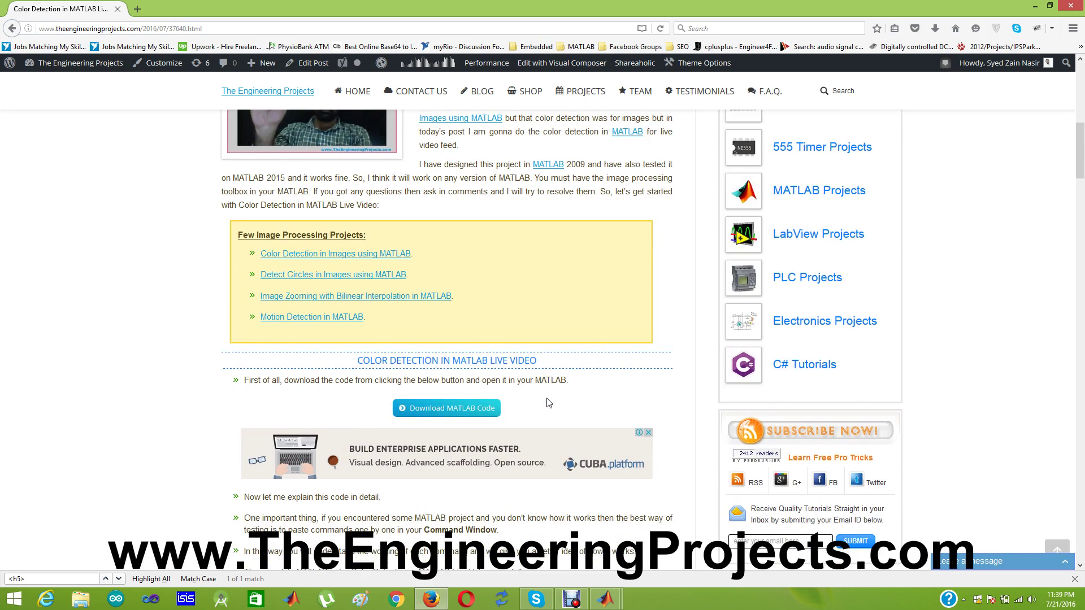
{"action": "scroll", "coordinate": [548, 401], "scroll_direction": "down", "scroll_amount": 2}
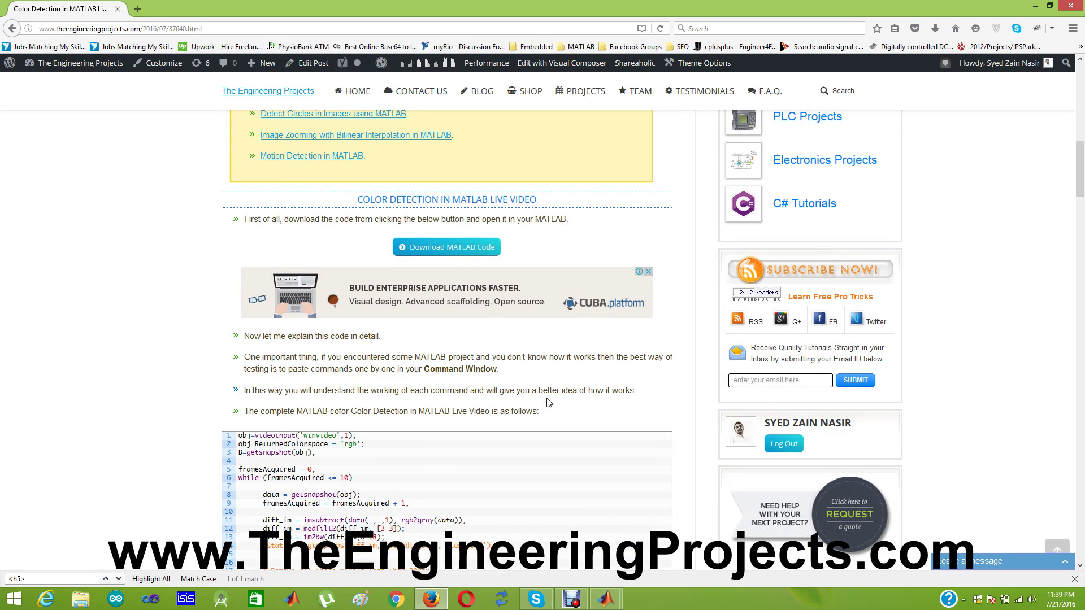
{"action": "scroll", "coordinate": [547, 400], "scroll_direction": "down", "scroll_amount": 2}
{"action": "scroll", "coordinate": [547, 401], "scroll_direction": "down", "scroll_amount": 4}
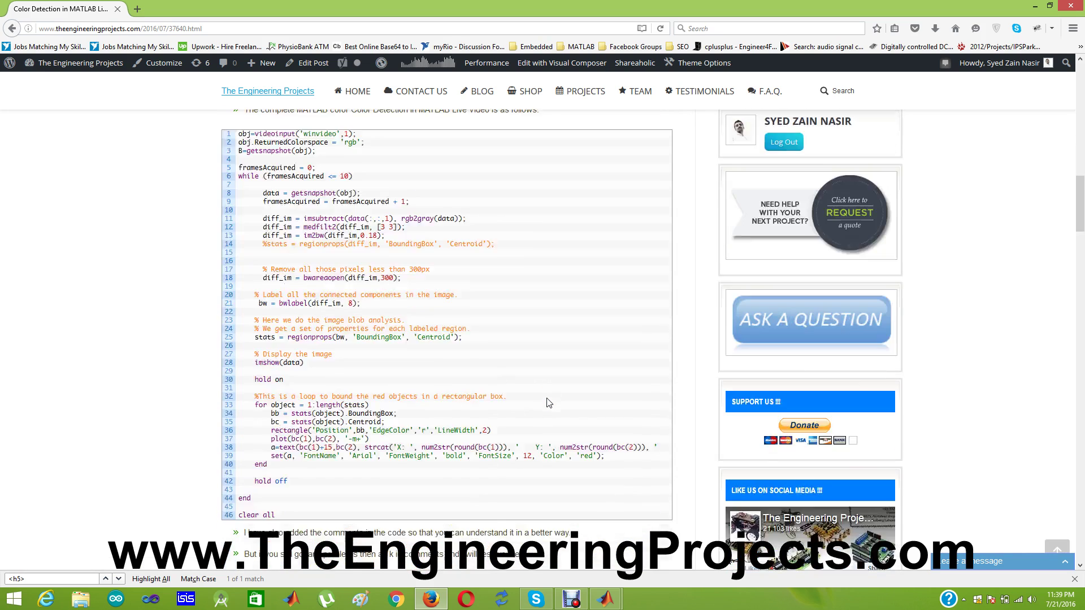
{"action": "scroll", "coordinate": [496, 385], "scroll_direction": "down", "scroll_amount": 2}
{"action": "scroll", "coordinate": [447, 372], "scroll_direction": "up", "scroll_amount": 2}
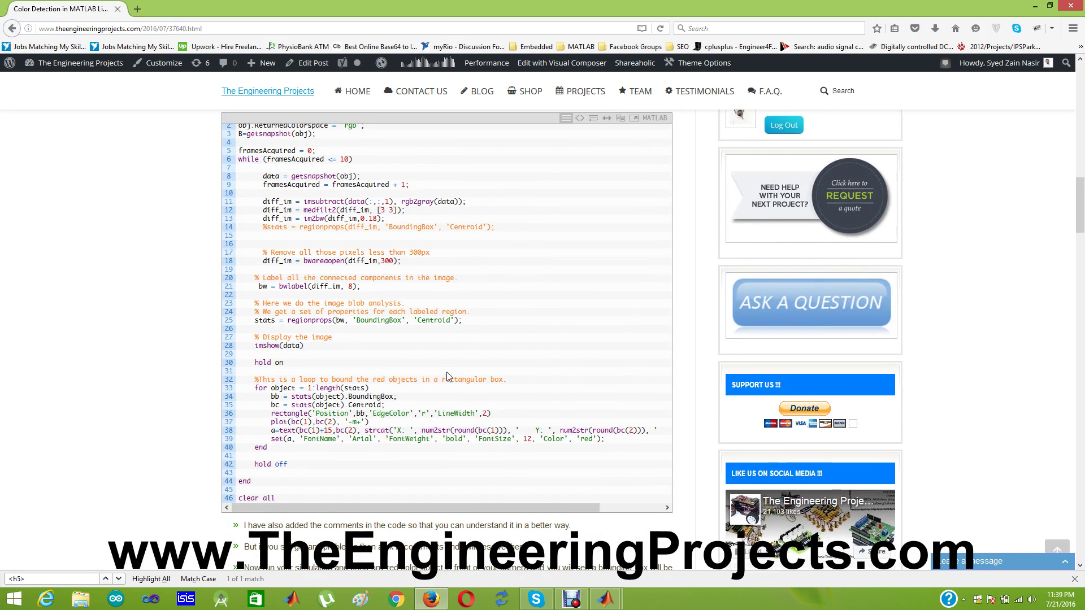
{"action": "scroll", "coordinate": [447, 373], "scroll_direction": "up", "scroll_amount": 3}
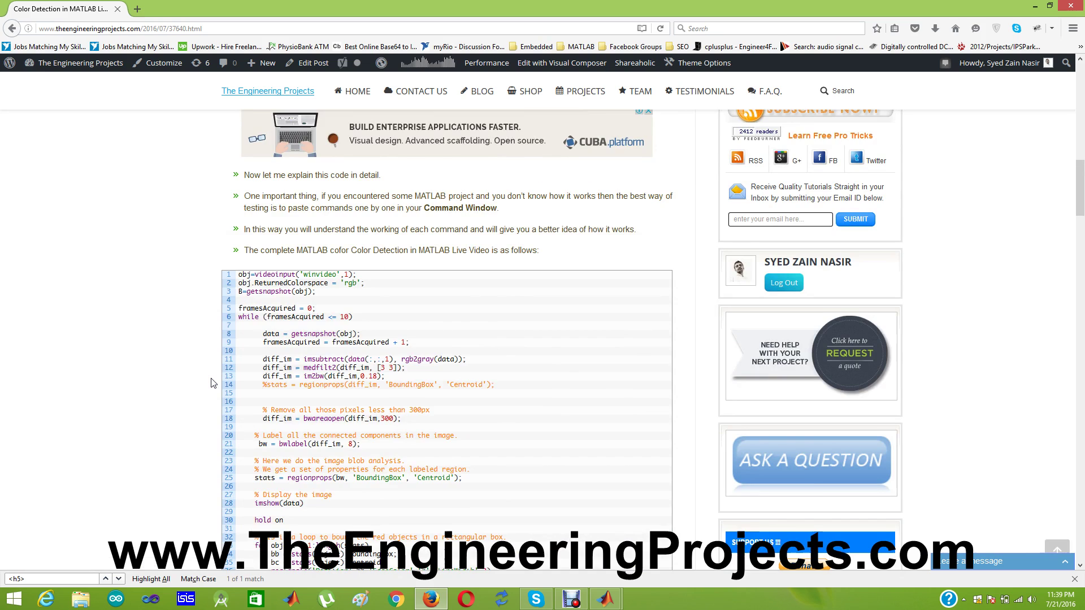
{"action": "scroll", "coordinate": [212, 378], "scroll_direction": "down", "scroll_amount": 2}
{"action": "scroll", "coordinate": [212, 378], "scroll_direction": "down", "scroll_amount": 2}
{"action": "scroll", "coordinate": [211, 383], "scroll_direction": "down", "scroll_amount": 1}
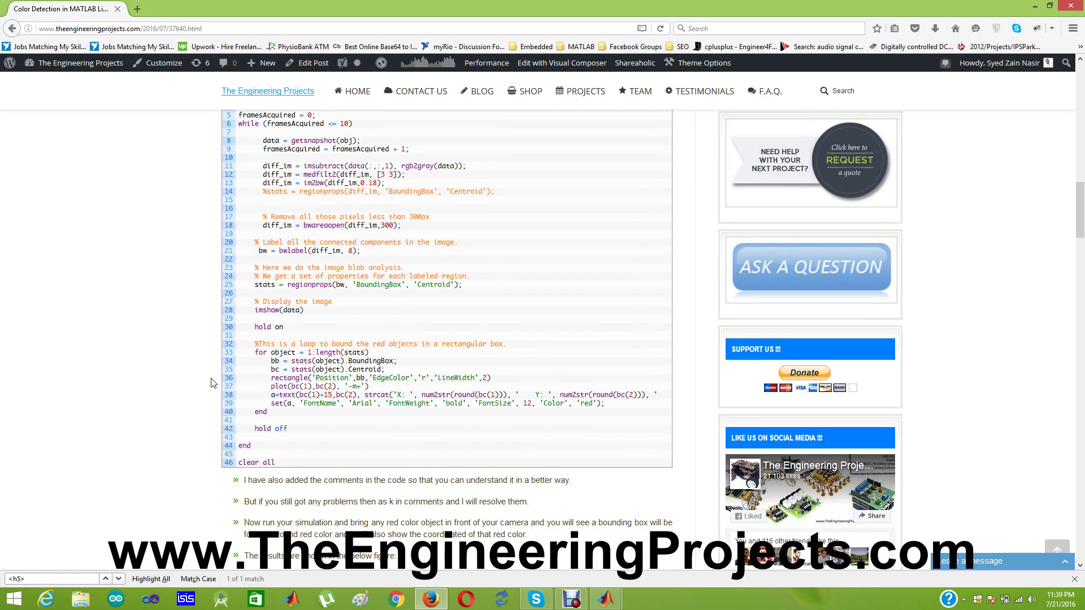
{"action": "scroll", "coordinate": [211, 383], "scroll_direction": "up", "scroll_amount": 2}
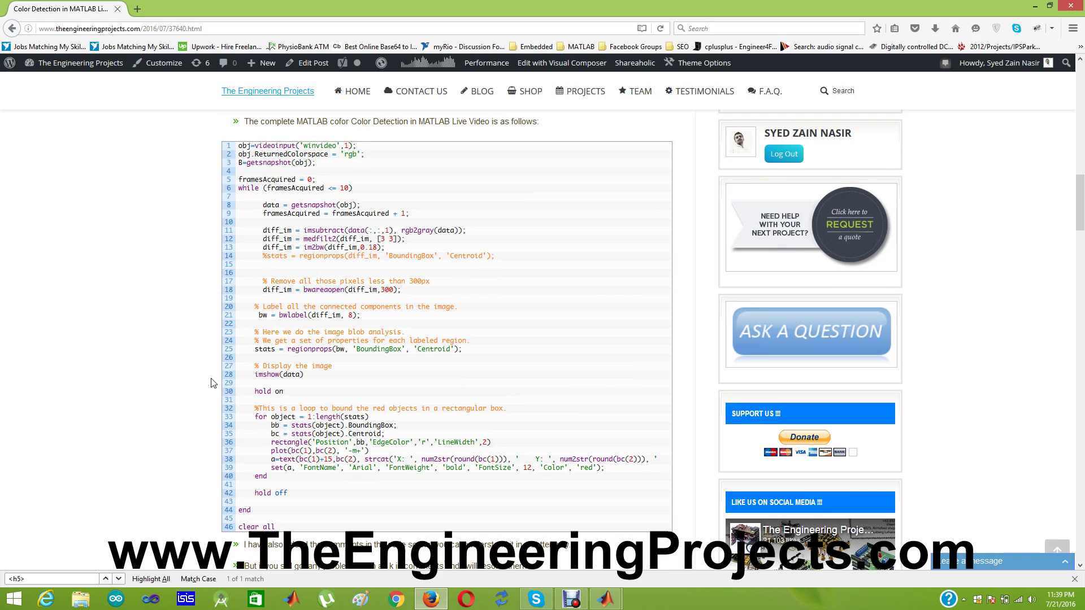
{"action": "scroll", "coordinate": [212, 384], "scroll_direction": "down", "scroll_amount": 2}
{"action": "scroll", "coordinate": [212, 383], "scroll_direction": "down", "scroll_amount": 2}
{"action": "scroll", "coordinate": [212, 383], "scroll_direction": "down", "scroll_amount": 2}
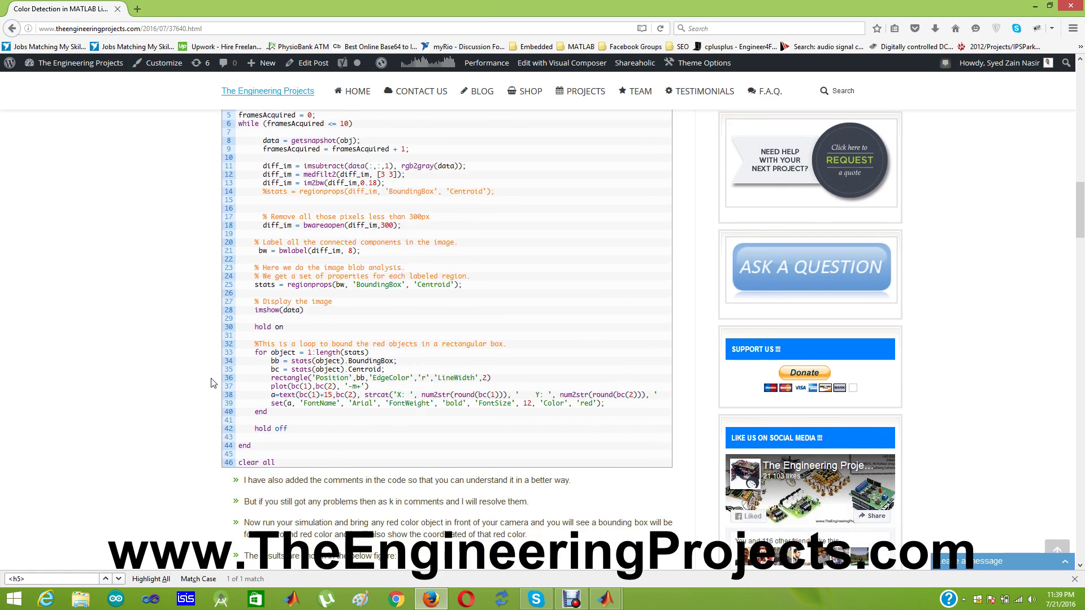
{"action": "scroll", "coordinate": [212, 384], "scroll_direction": "down", "scroll_amount": 4}
{"action": "scroll", "coordinate": [211, 383], "scroll_direction": "down", "scroll_amount": 3}
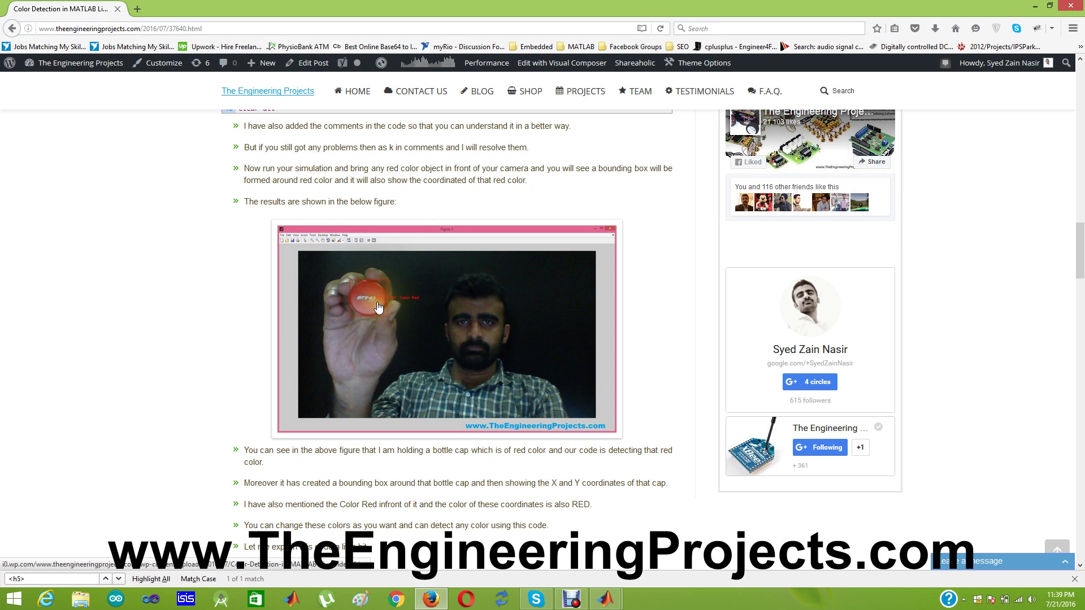
{"action": "left_click", "coordinate": [417, 316]}
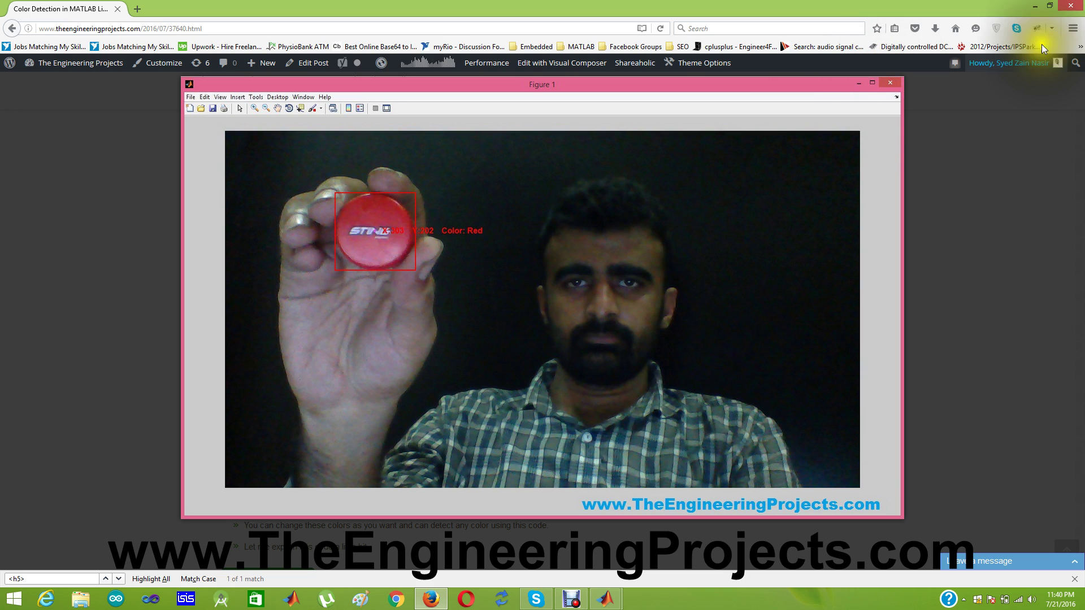
- Close the enlarged results image and bring up ColorDetectioninMATLABLiveVideo.m in the MATLAB editor
{"action": "left_click", "coordinate": [957, 199]}
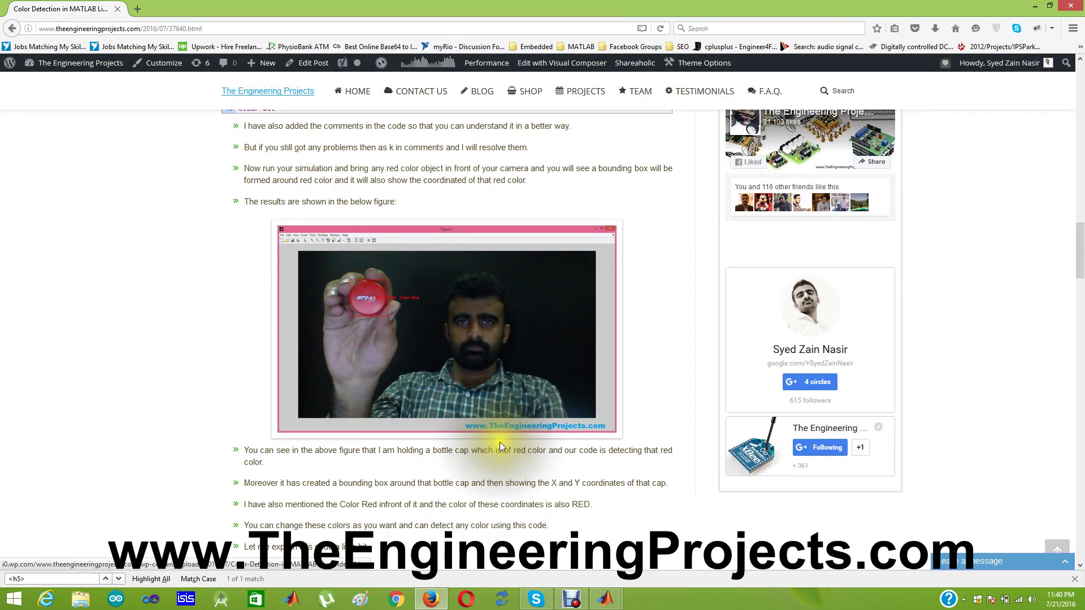
{"action": "left_click", "coordinate": [620, 599]}
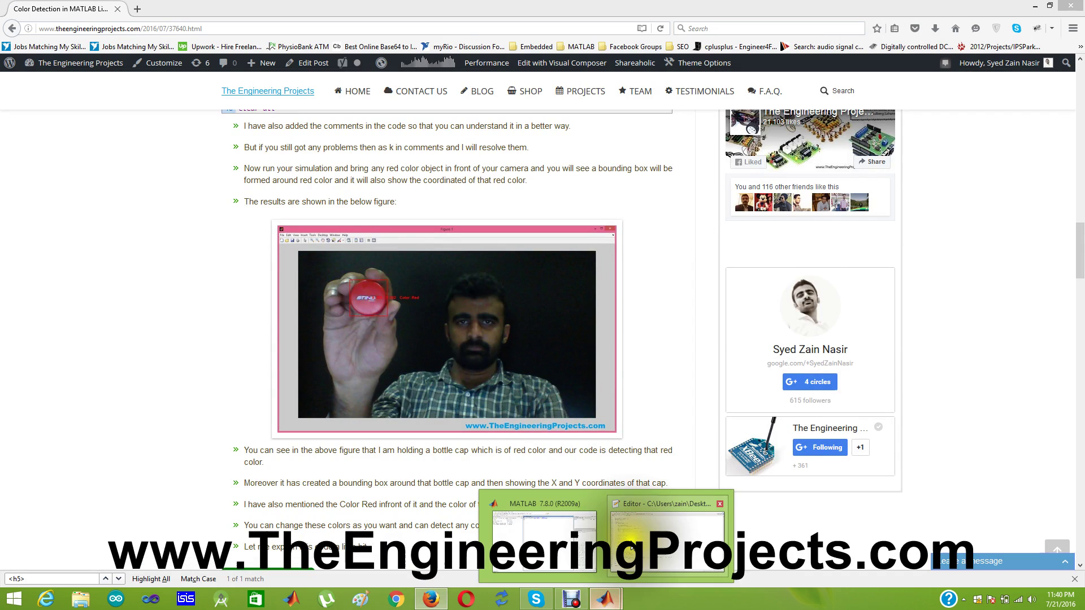
{"action": "left_click", "coordinate": [596, 559]}
{"action": "left_click", "coordinate": [606, 600]}
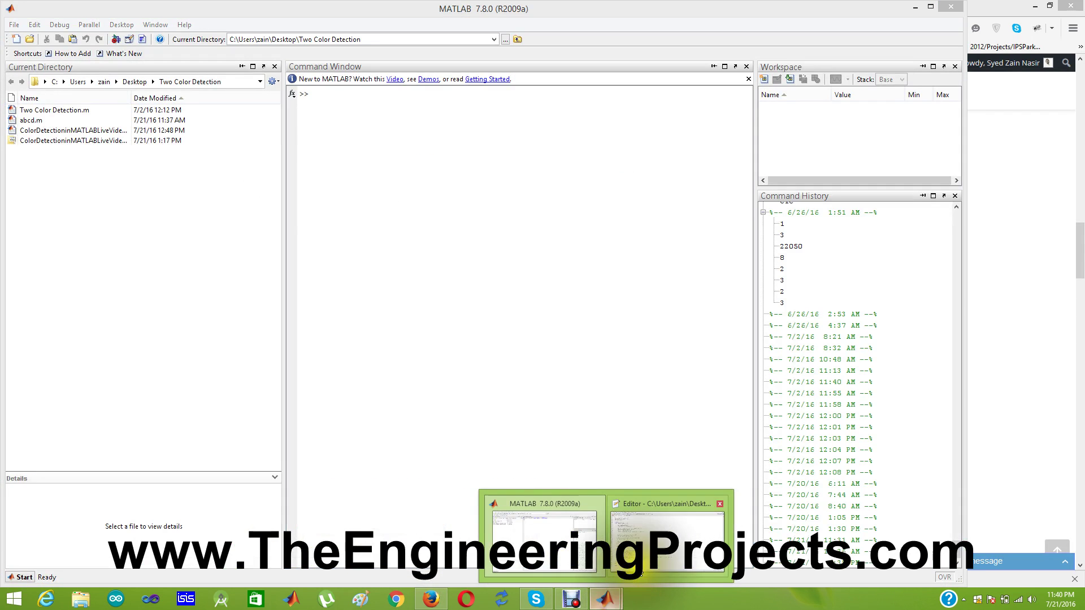
{"action": "left_click", "coordinate": [662, 543]}
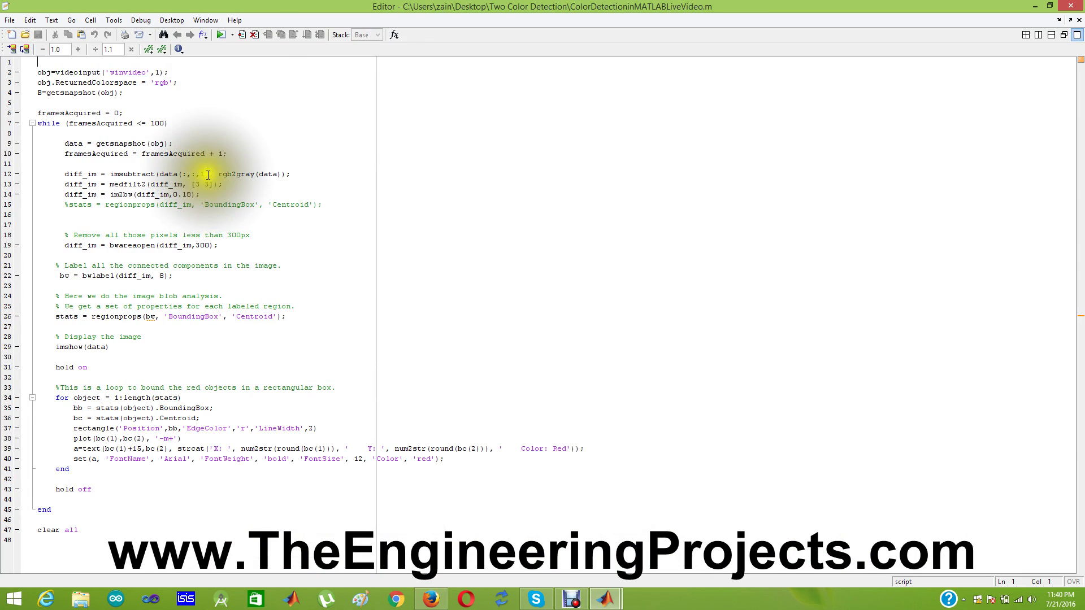
- Run the script to box the red cap live with coordinates, then return to the code
{"action": "left_click", "coordinate": [222, 35]}
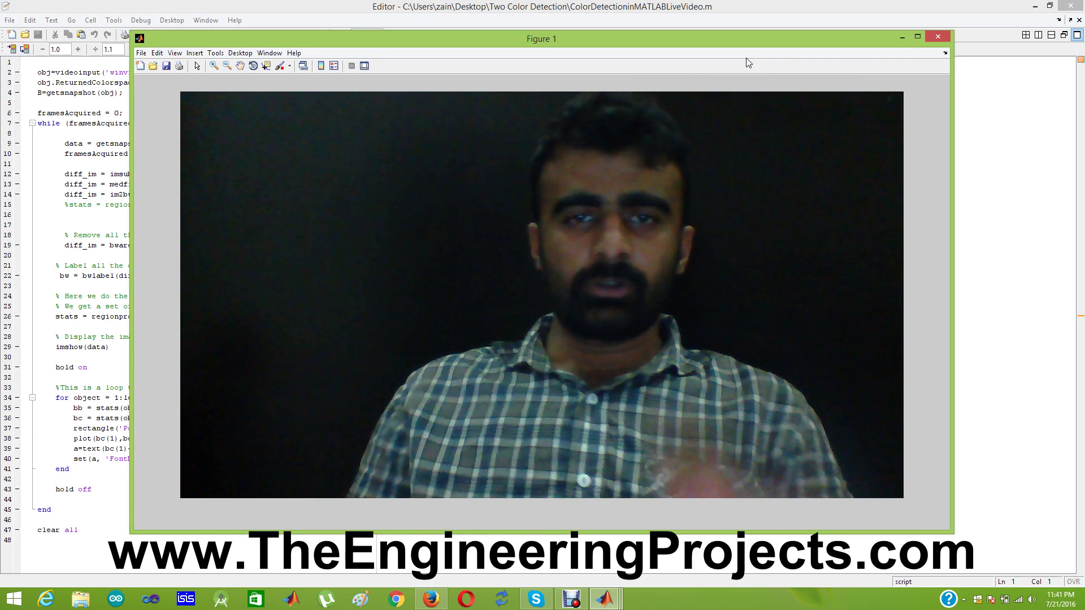
{"action": "left_click", "coordinate": [110, 449]}
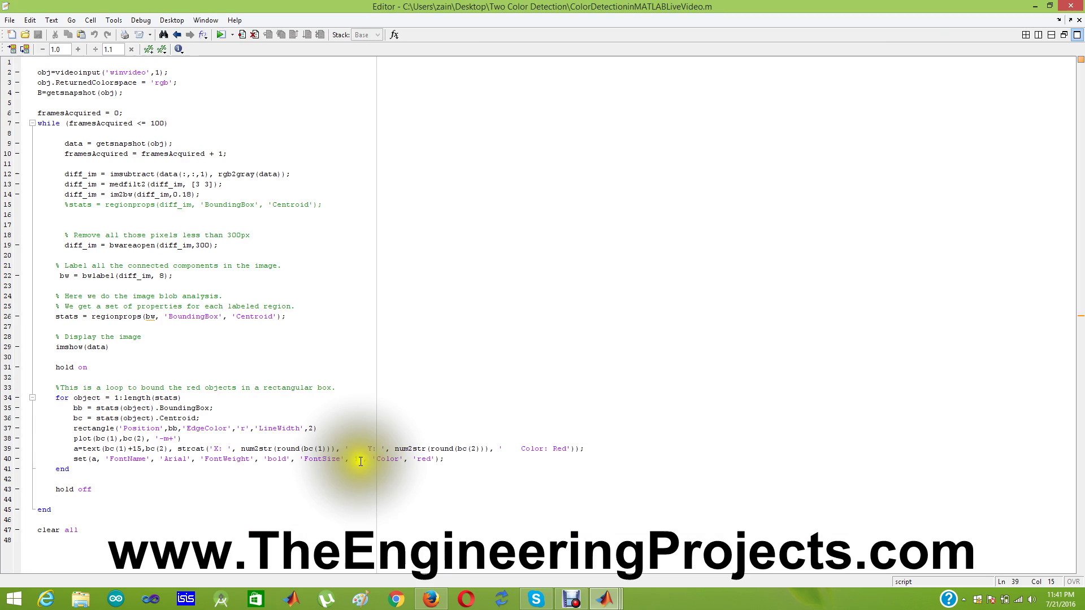
- Change line 40's label colour from 'red' to green, then close the editor, Figure 1 and MATLAB
{"action": "double_click", "coordinate": [428, 459]}
{"action": "key", "text": "BackSpace"}
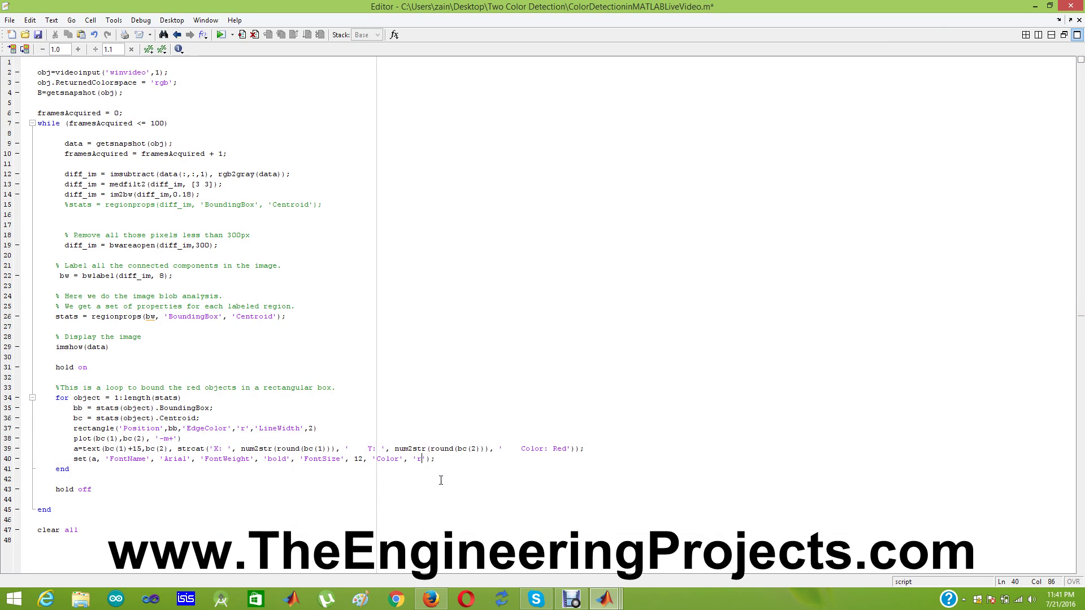
{"action": "type", "text": "green"}
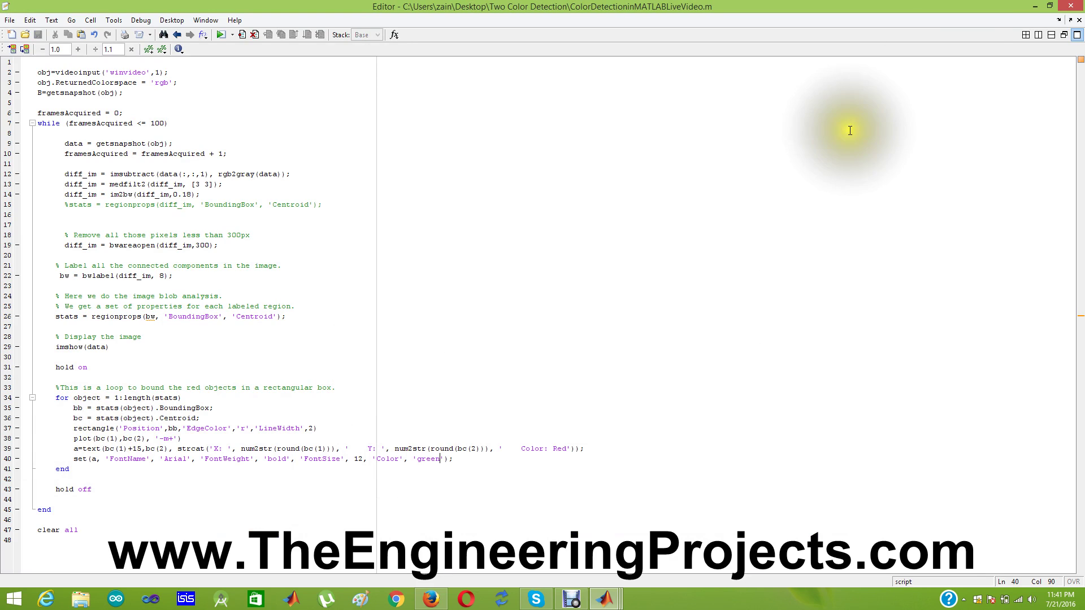
{"action": "left_click", "coordinate": [1071, 7]}
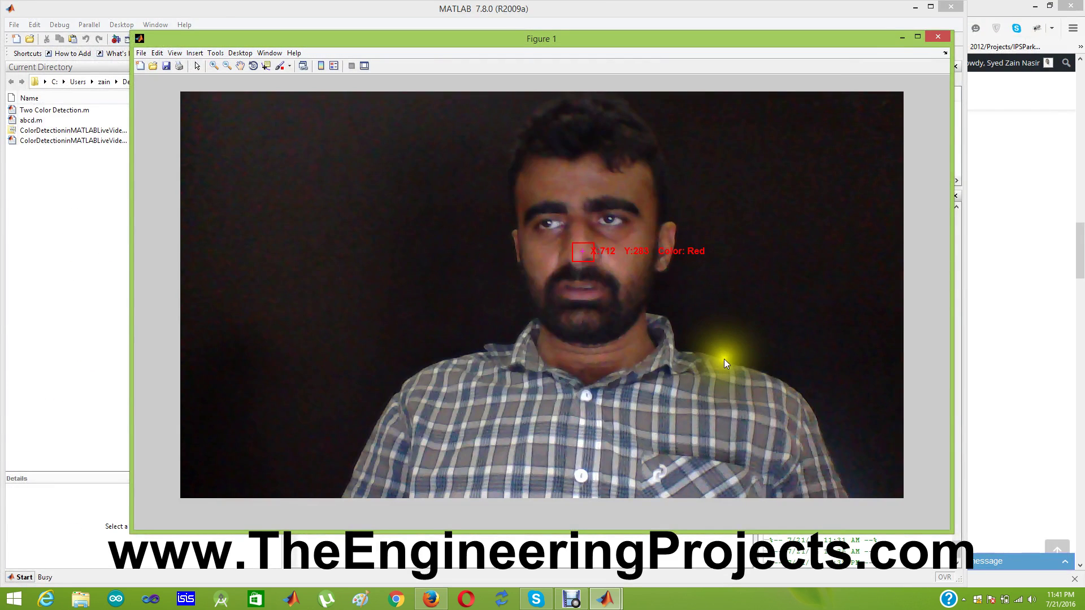
{"action": "left_click", "coordinate": [934, 37]}
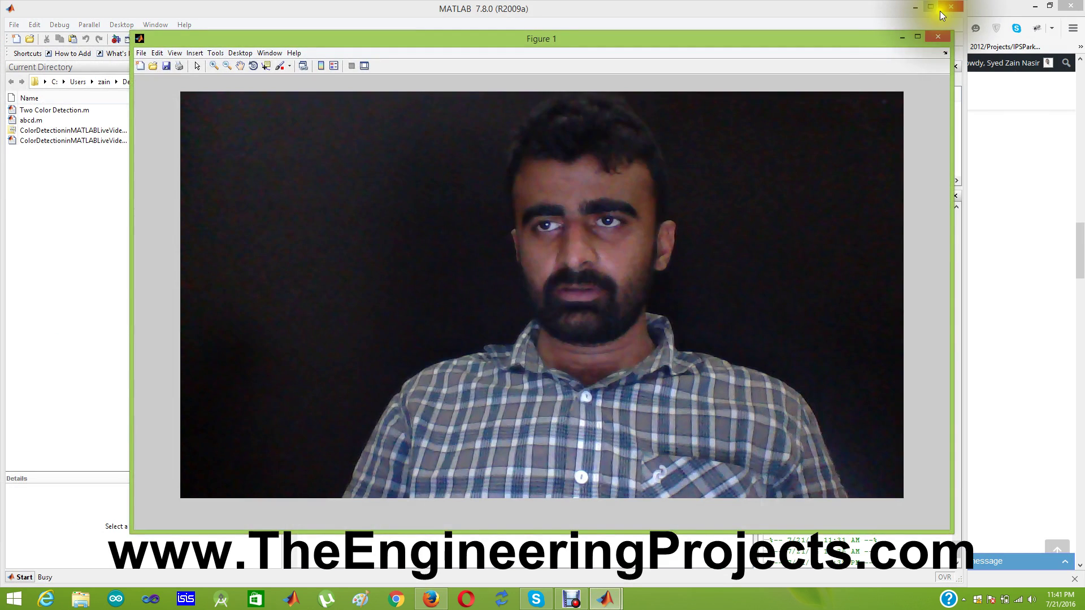
{"action": "left_click", "coordinate": [951, 7]}
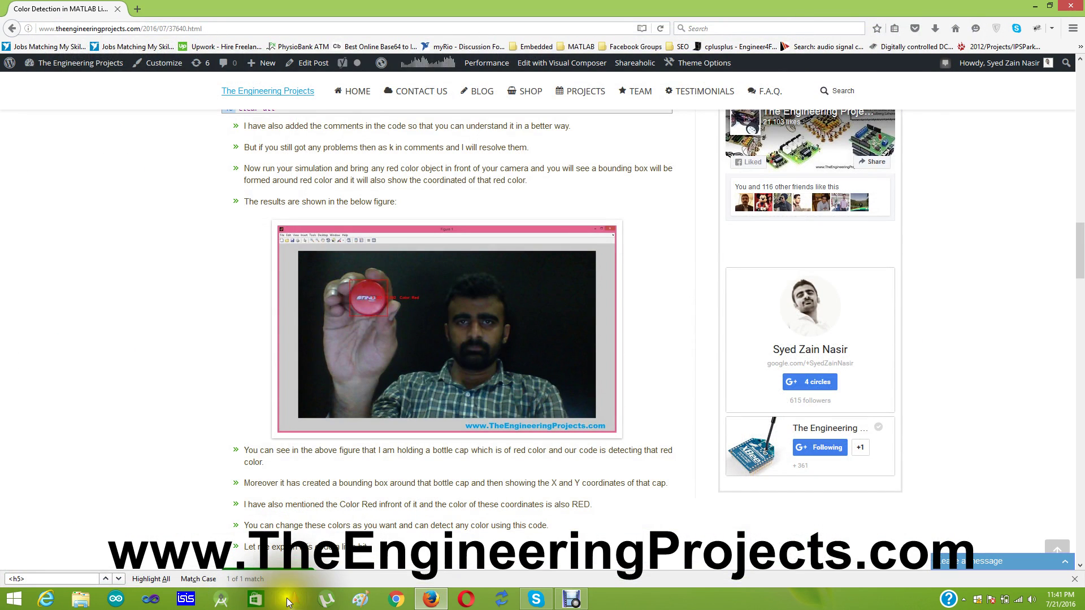
- Relaunch MATLAB and open ColorDetectioninMATLABLiveVideo.m from Desktop > Two Color Detection
{"action": "left_click", "coordinate": [296, 601]}
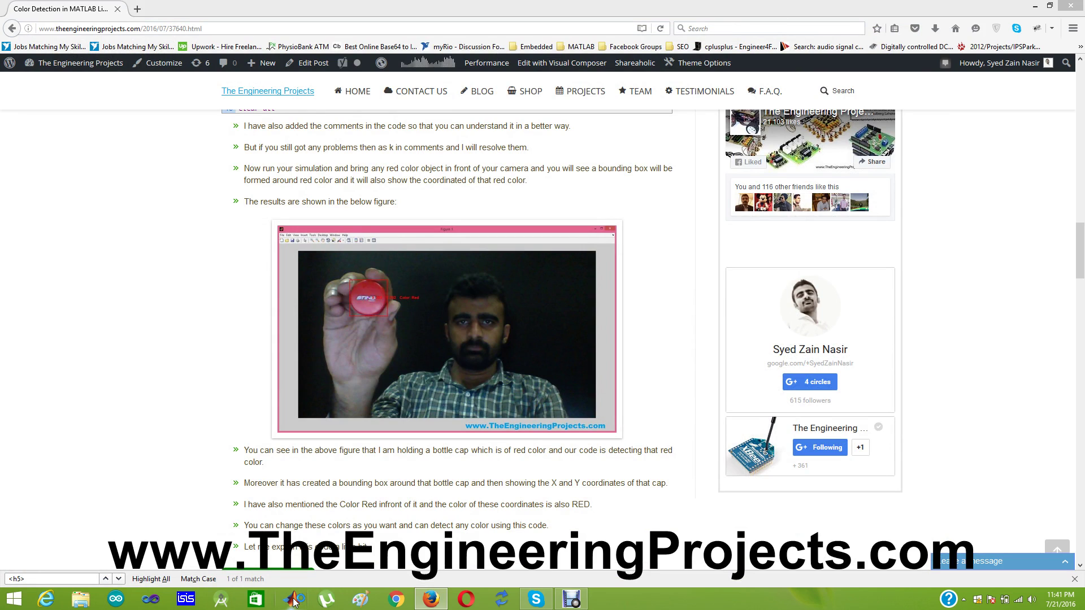
{"action": "left_click", "coordinate": [294, 601]}
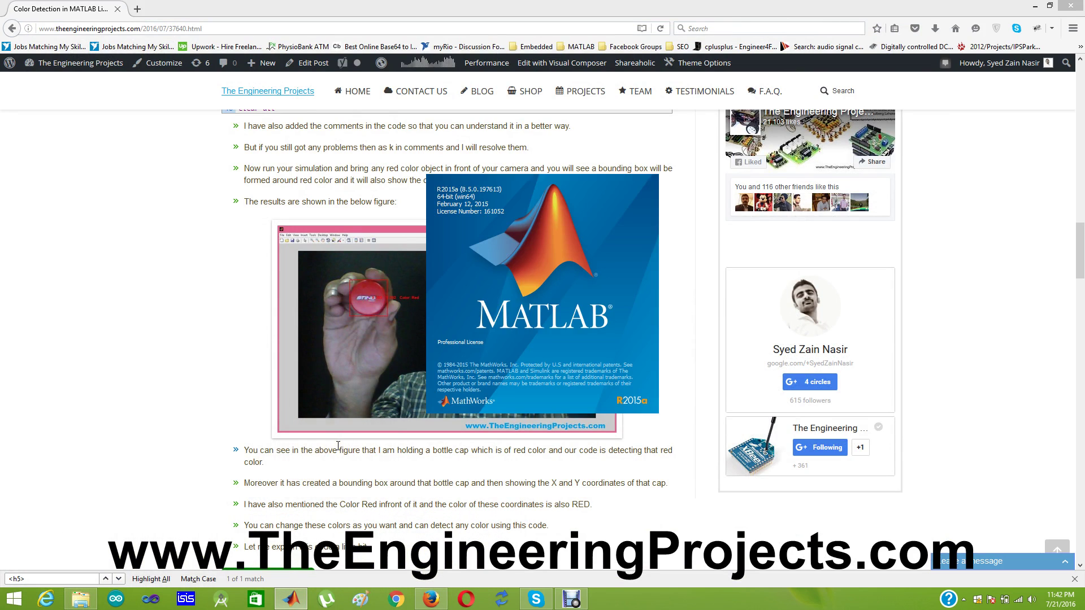
{"action": "key", "text": "super+e"}
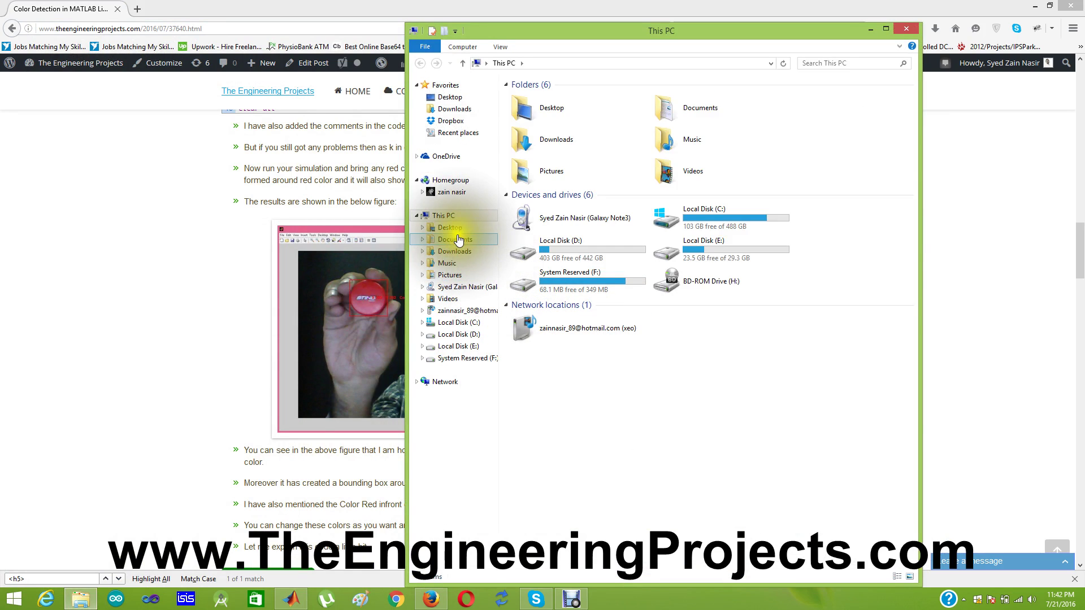
{"action": "left_click", "coordinate": [449, 227]}
{"action": "left_click", "coordinate": [585, 252]}
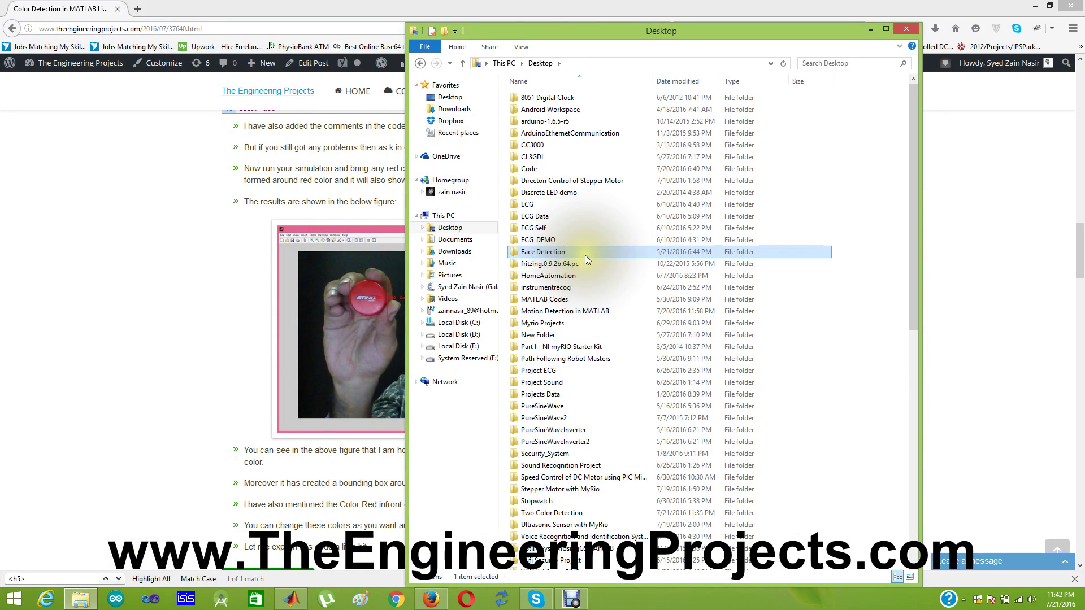
{"action": "key", "text": "t"}
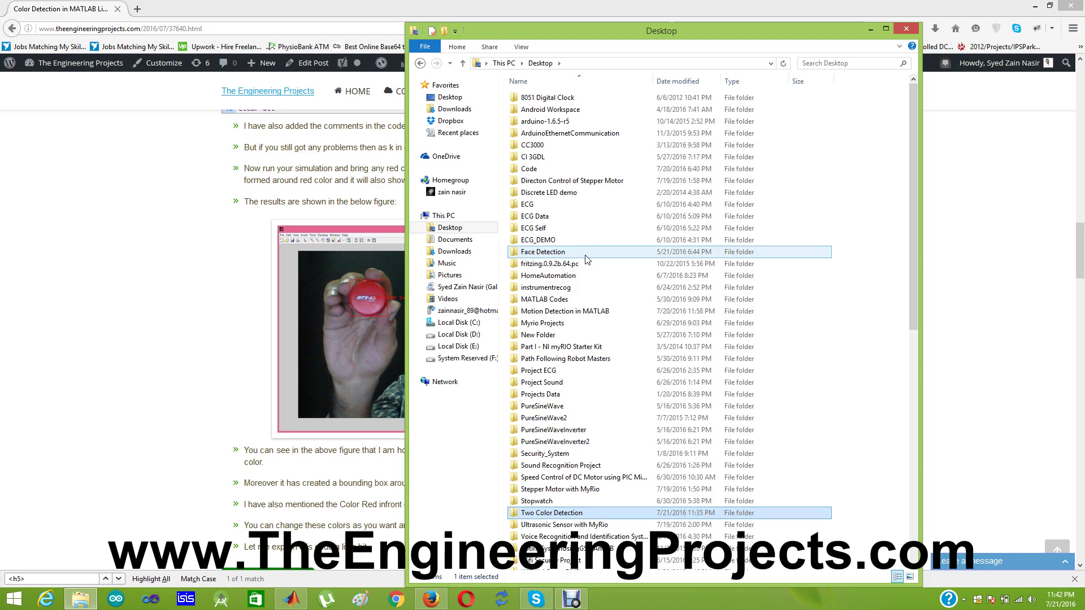
{"action": "key", "text": "Return"}
{"action": "key", "text": "Down"}
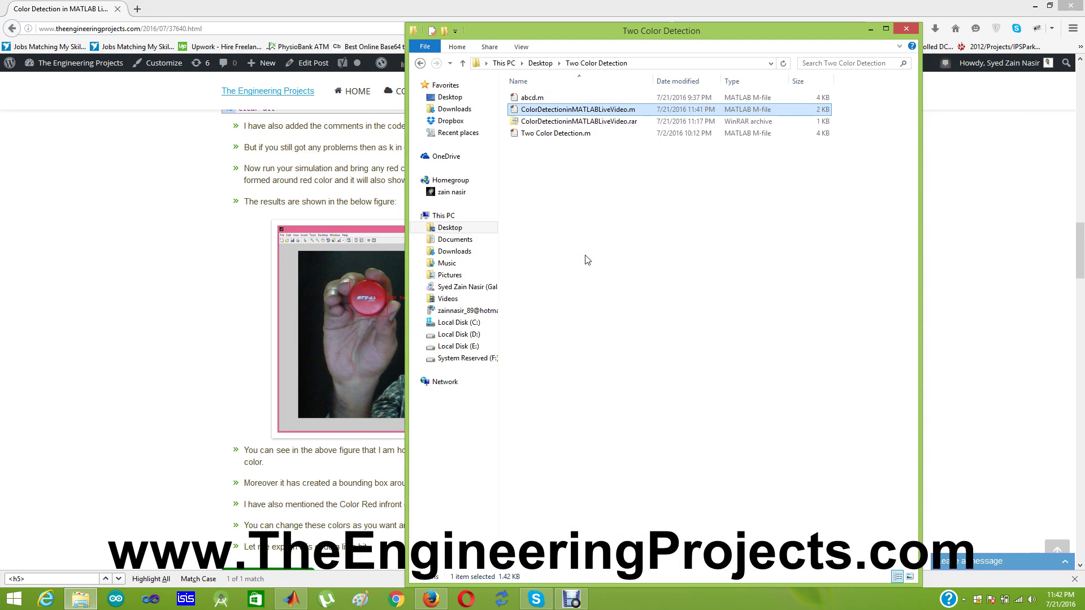
{"action": "key", "text": "Return"}
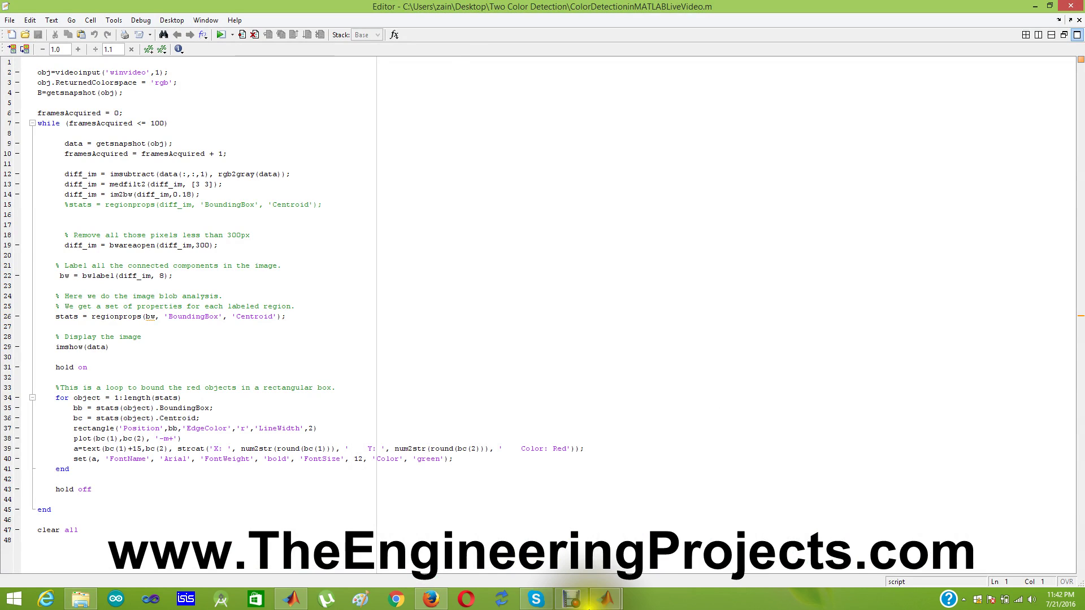
- Run the edited script and hide the MATLAB R2015a window to watch the green-labelled video
{"action": "left_click", "coordinate": [572, 600]}
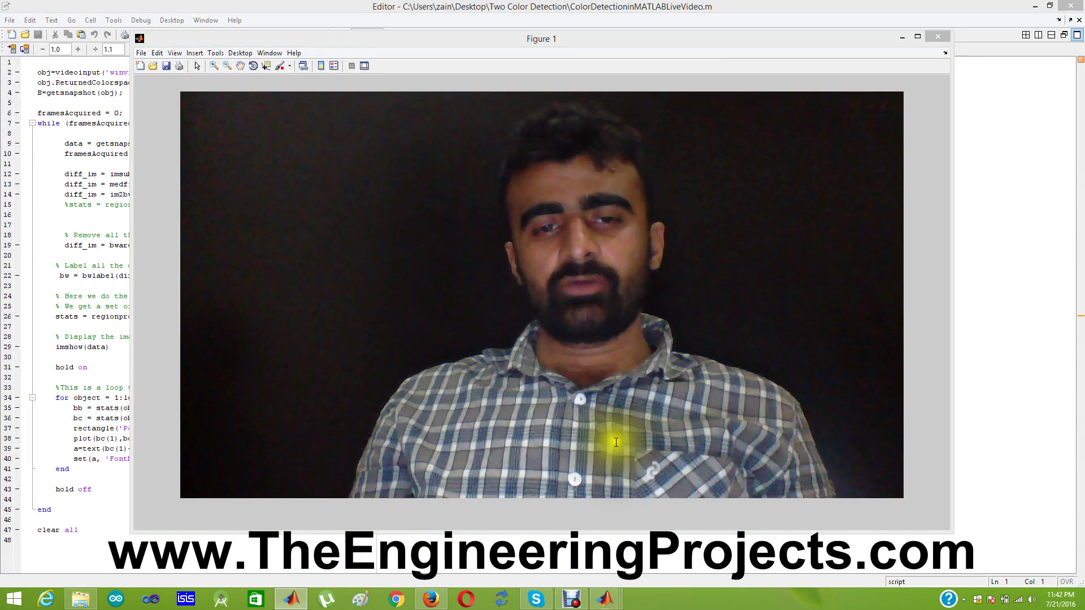
{"action": "left_click", "coordinate": [605, 599]}
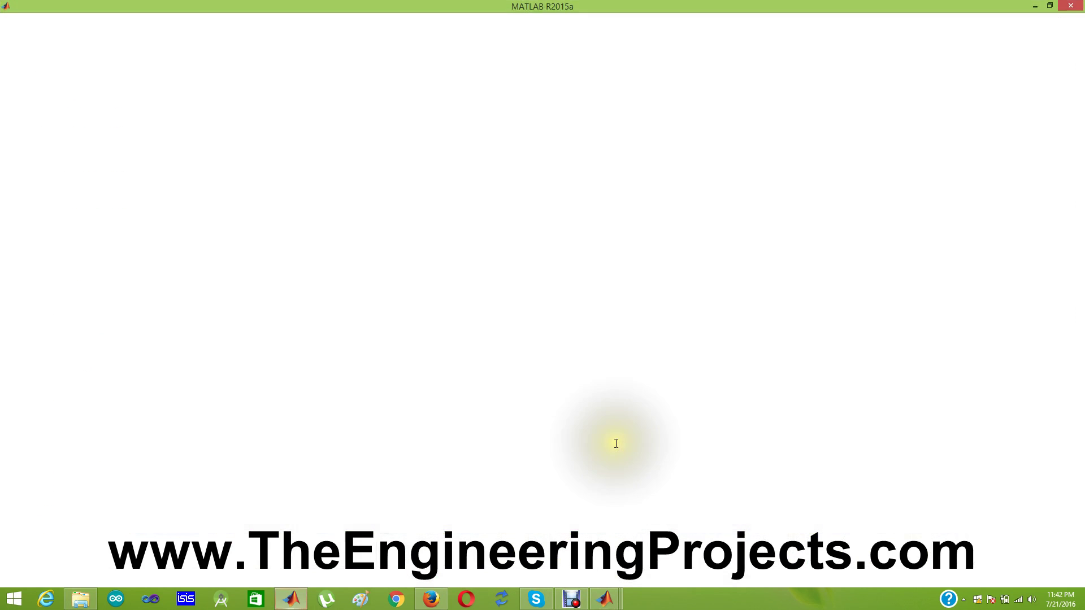
{"action": "left_click", "coordinate": [1034, 6]}
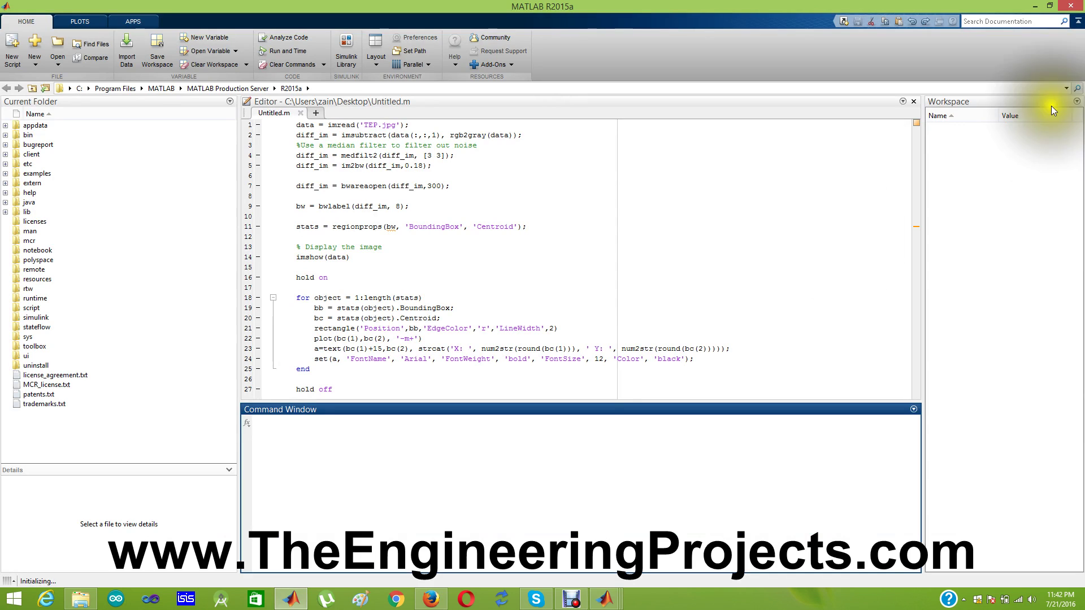
{"action": "left_click", "coordinate": [1032, 3]}
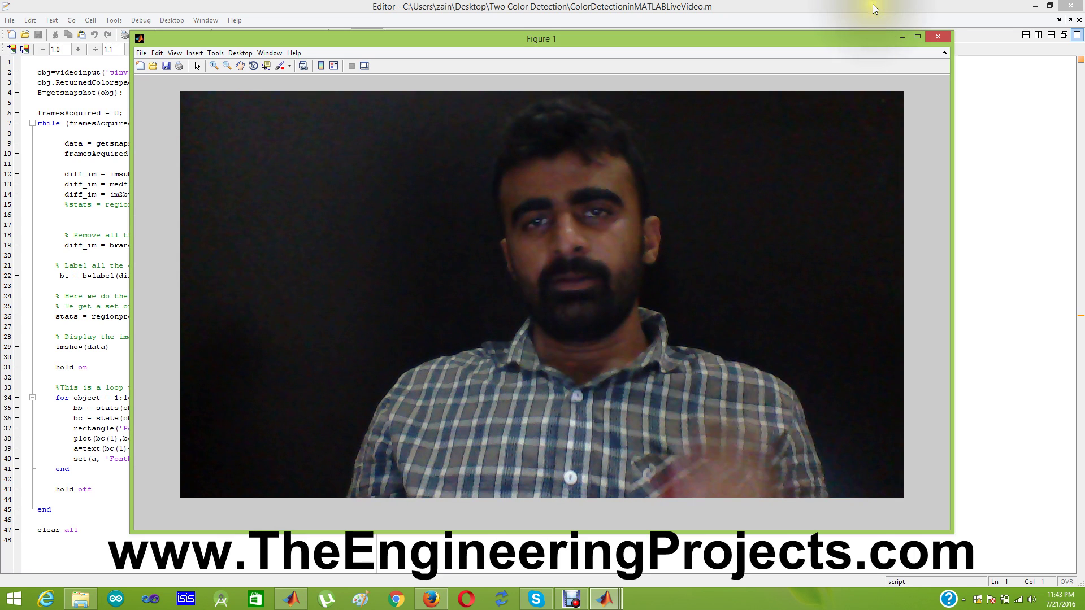
- Close the Figure 1 video window and return to the Color Detection blog post in Firefox
{"action": "left_click", "coordinate": [938, 37]}
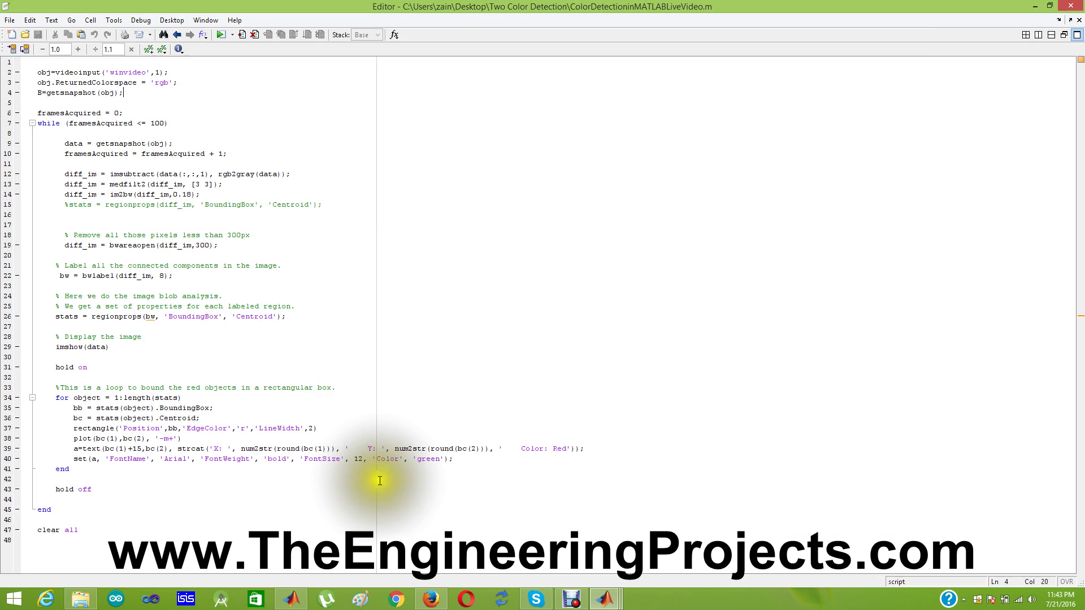
{"action": "left_click", "coordinate": [432, 601]}
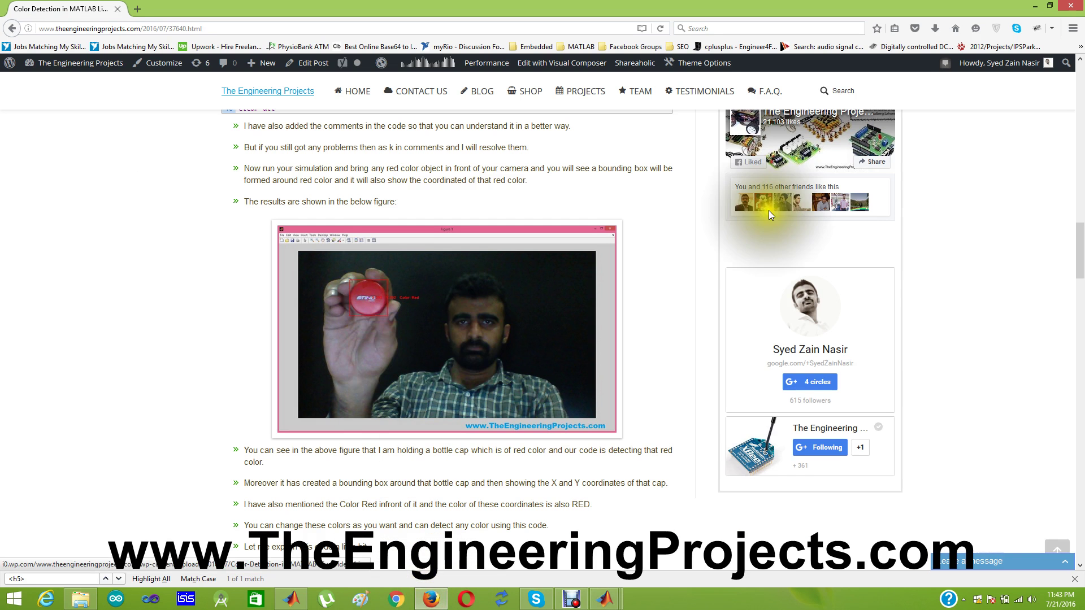
{"action": "left_click_drag", "start_coordinate": [1077, 259], "coordinate": [1078, 77]}
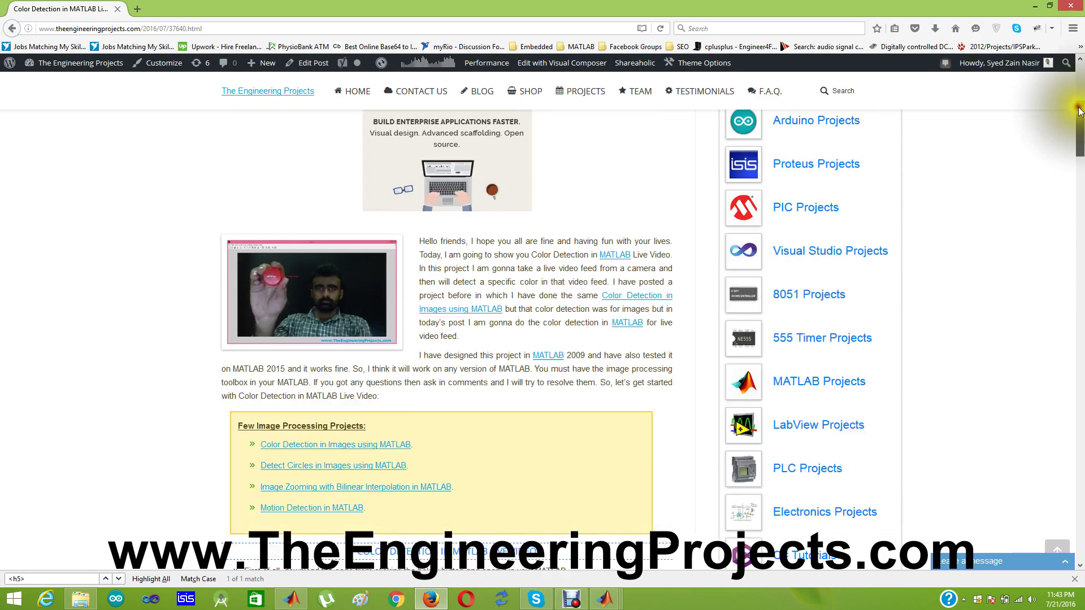